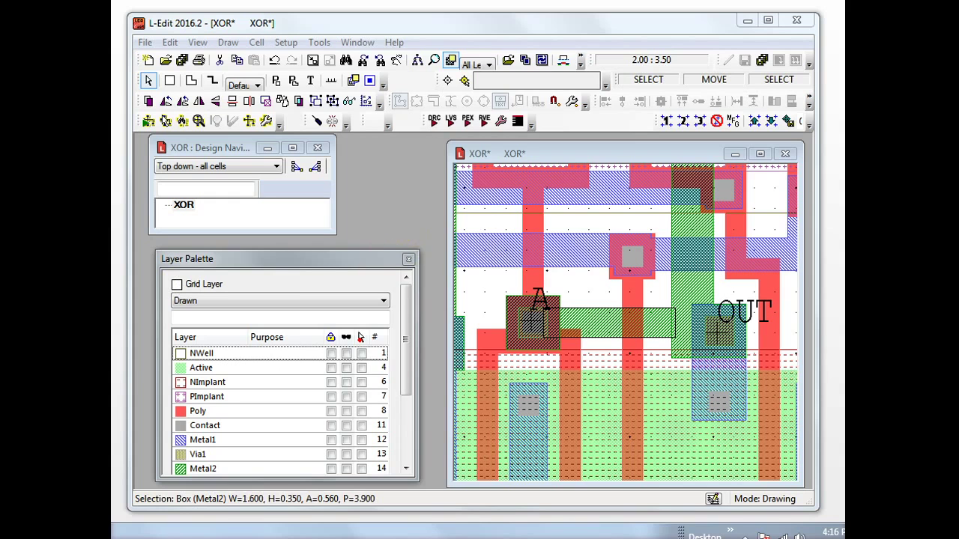
# Hide the XOR schematic to reveal the layout, then launch LVS without loading a runset file.
pyautogui.moveTo(119, 47); pyautogui.dragTo(469, 47)
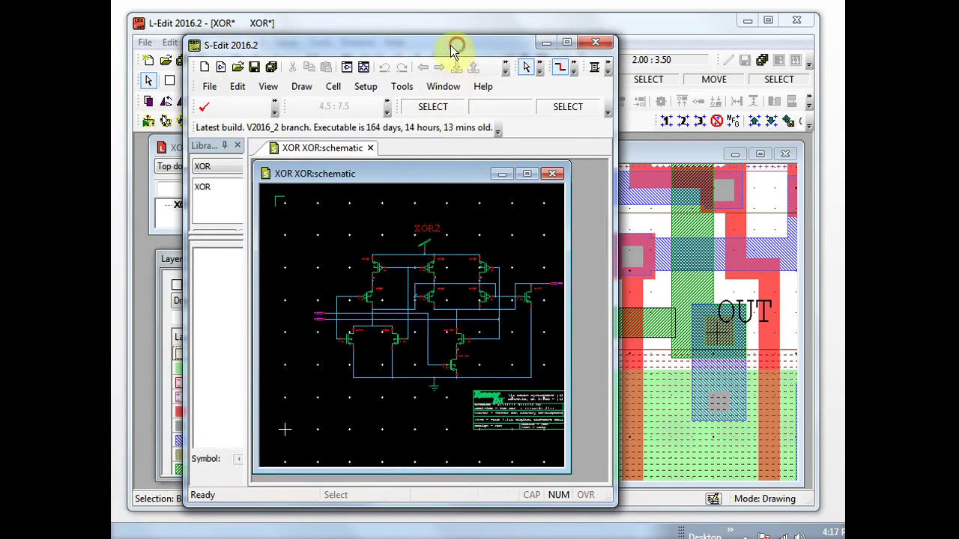
pyautogui.moveTo(456, 45); pyautogui.dragTo(42, 45)
pyautogui.click(133, 43)
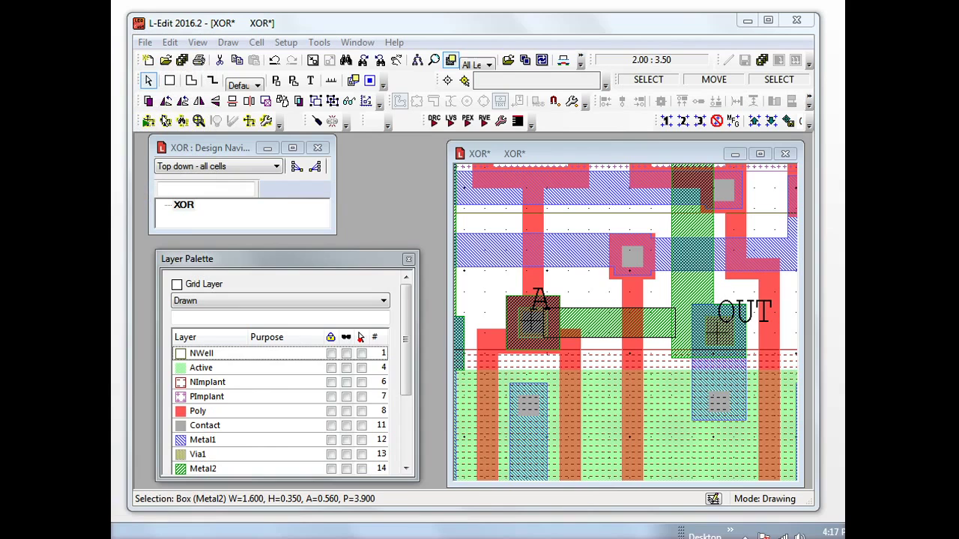
pyautogui.click(451, 121)
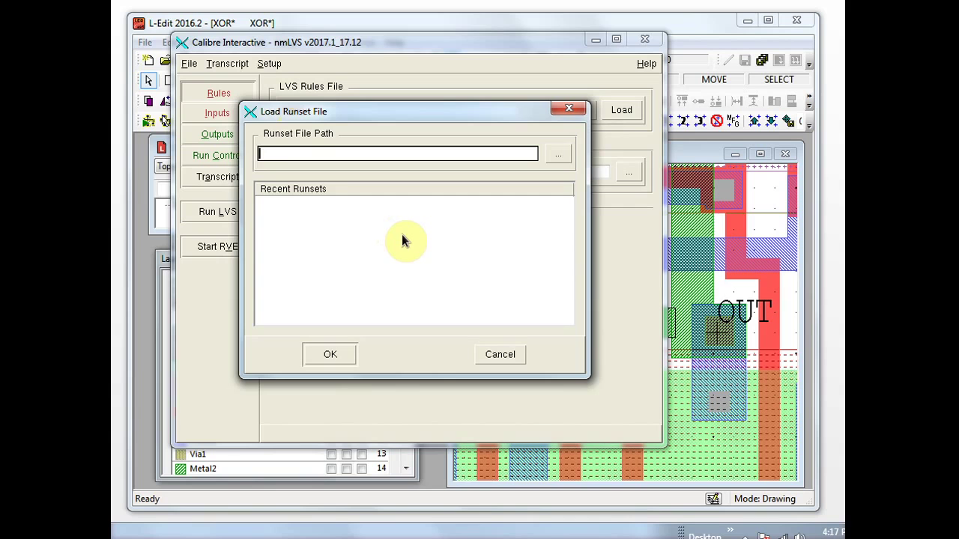
pyautogui.click(493, 353)
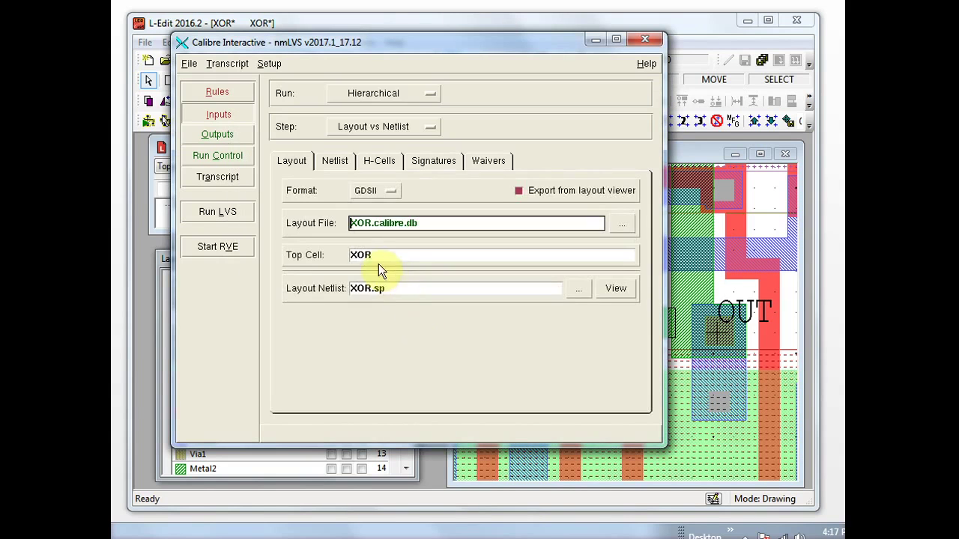
# On the Rules page, browse to /scratch1/tanner_calbr_ekit/lvs and choose rules.lvs as the rules file.
pyautogui.click(214, 90)
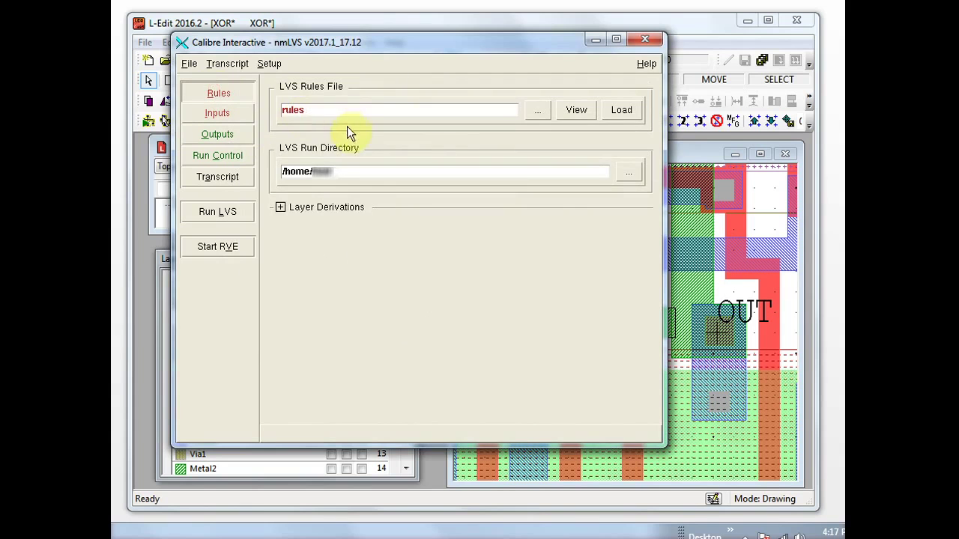
pyautogui.moveTo(345, 112); pyautogui.dragTo(238, 110)
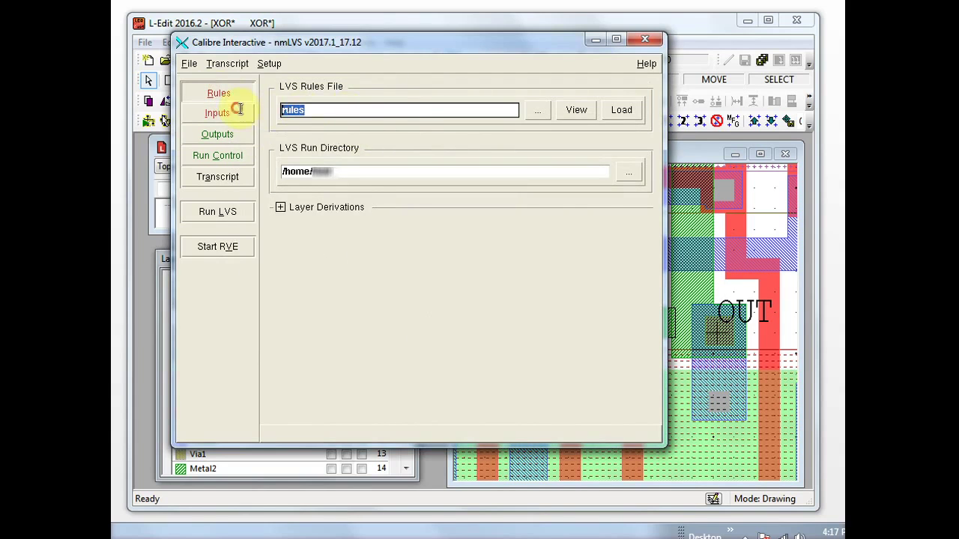
pyautogui.write('/')
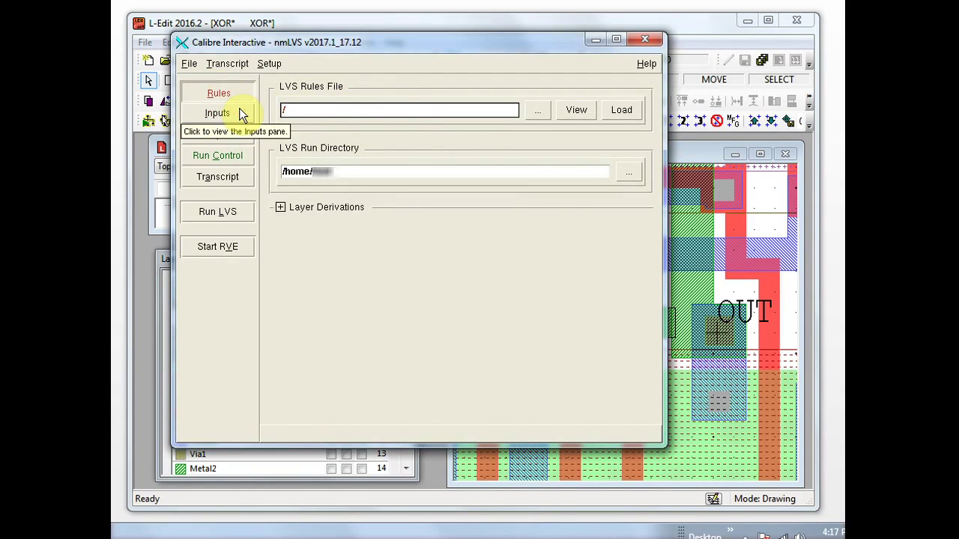
pyautogui.write('scratch1/')
pyautogui.click(538, 111)
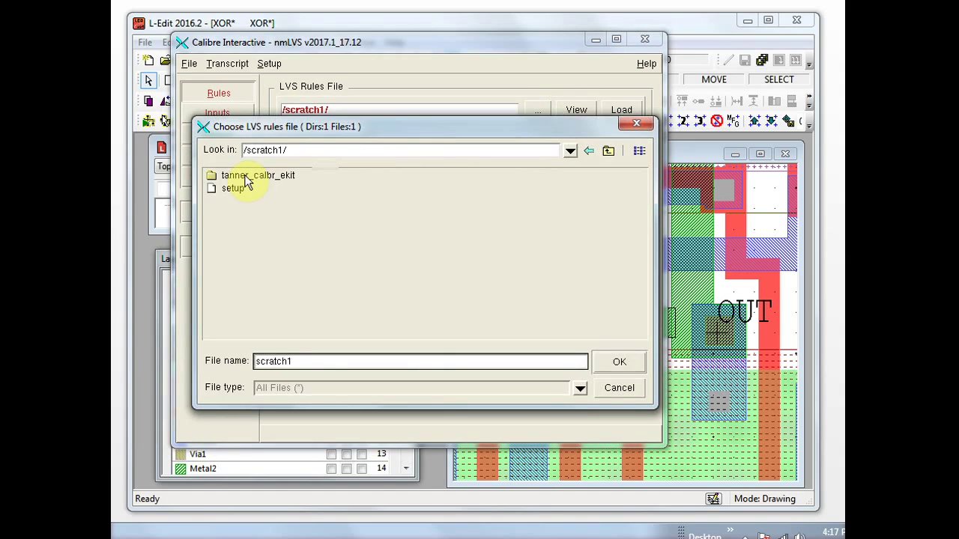
pyautogui.doubleClick(247, 178)
pyautogui.click(221, 189)
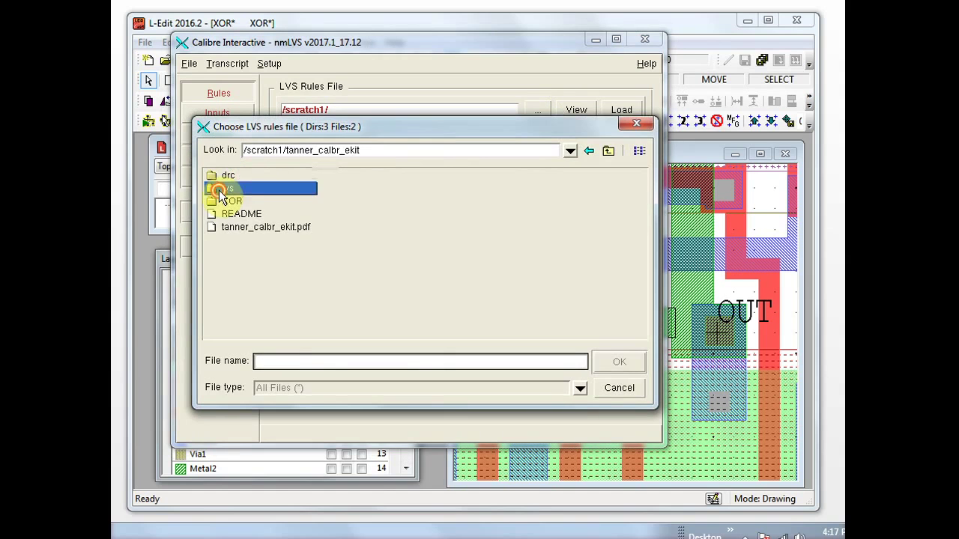
pyautogui.doubleClick(310, 196)
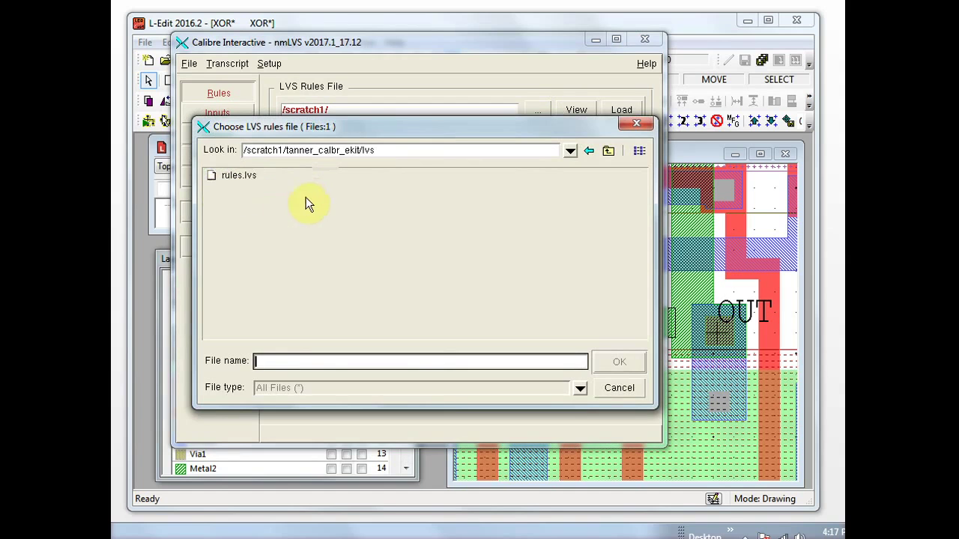
pyautogui.click(237, 179)
pyautogui.click(612, 363)
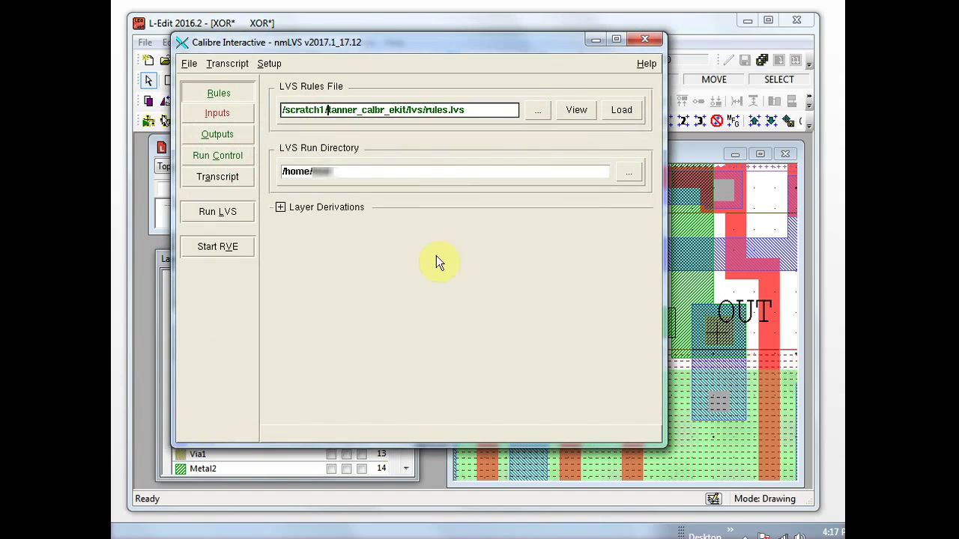
pyautogui.click(620, 111)
# Copy /scratch1/tanner_calbr_ekit/lvs from the rules path into LVS Run Directory, then show the Inputs page.
pyautogui.moveTo(282, 109); pyautogui.dragTo(413, 110)
pyautogui.rightClick(413, 110)
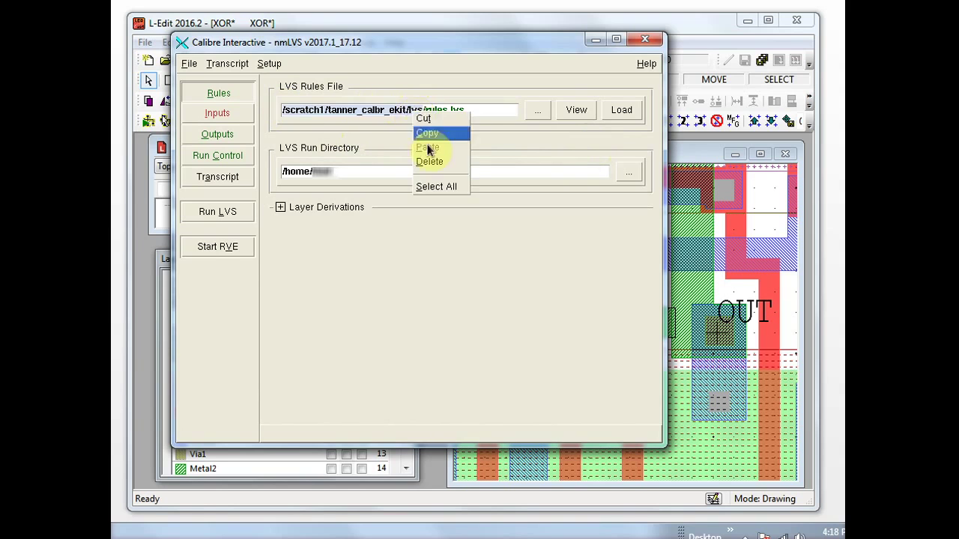
pyautogui.click(423, 133)
pyautogui.click(364, 172)
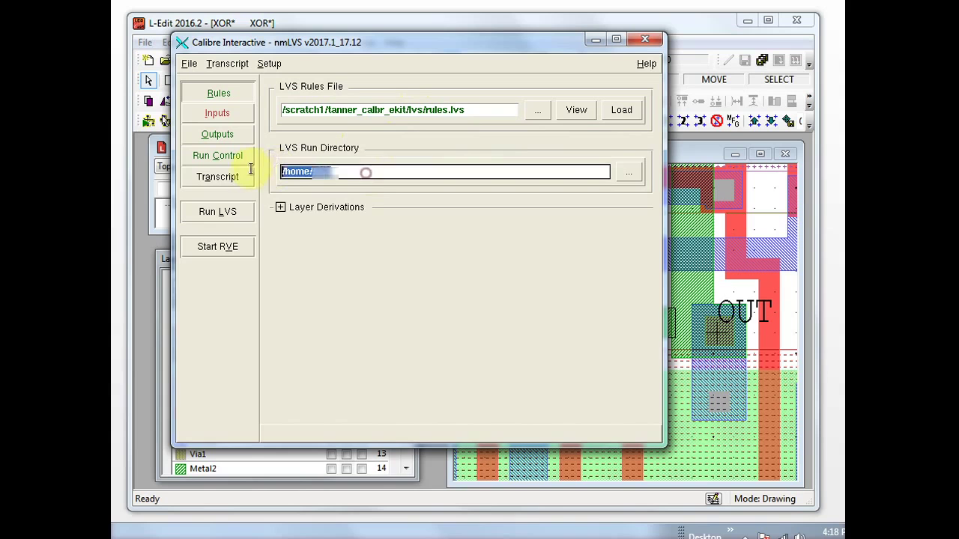
pyautogui.rightClick(299, 172)
pyautogui.click(315, 202)
pyautogui.click(232, 112)
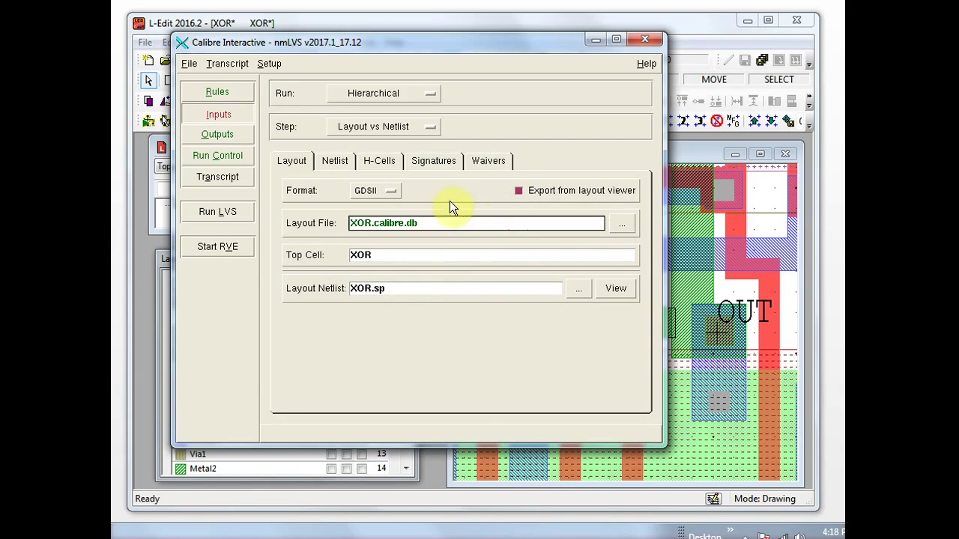
# Check the Netlist tab's SPICE file XOR.src.net with top cell XOR, then view the H-Cells options.
pyautogui.click(336, 159)
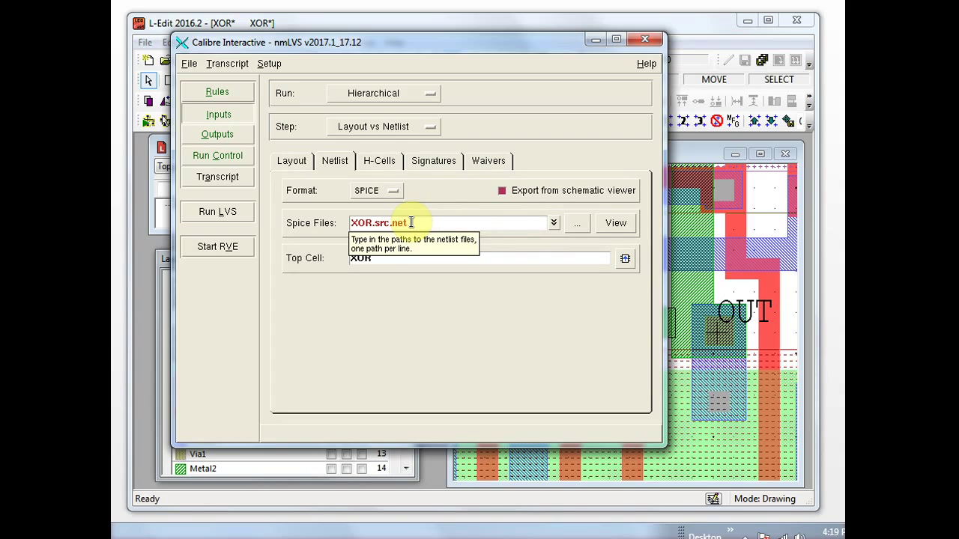
pyautogui.click(387, 163)
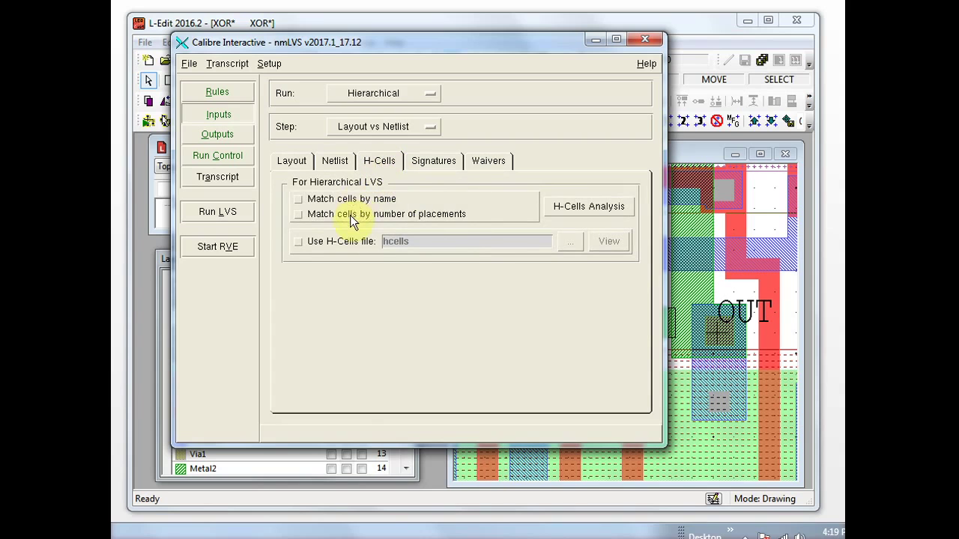
# Show the Outputs page with report XOR.lvs.report, the svdb database and RVE start enabled.
pyautogui.moveTo(349, 215)
pyautogui.click(224, 135)
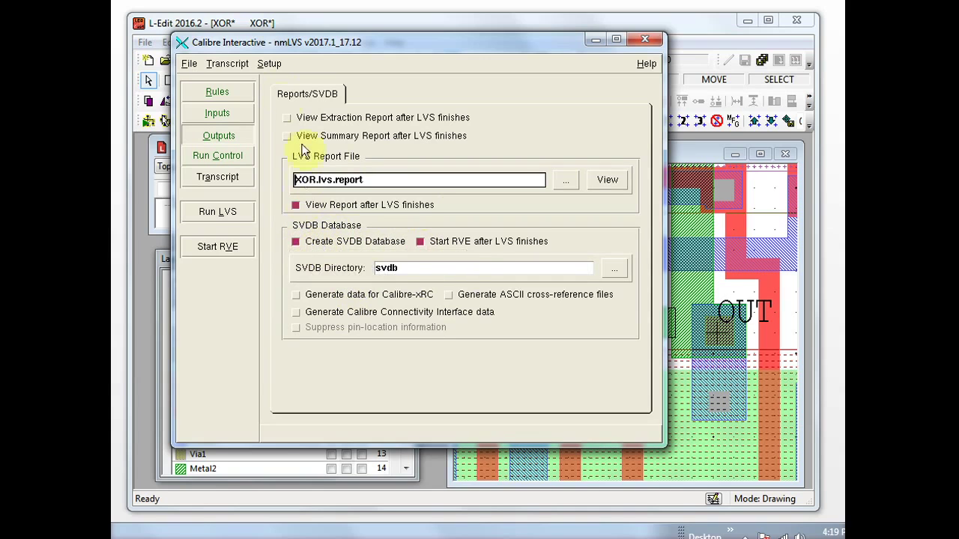
# In Setup > LVS Options, enable Run short isolation and Output shorts by layer on the Shorts tab.
pyautogui.click(273, 63)
pyautogui.click(265, 79)
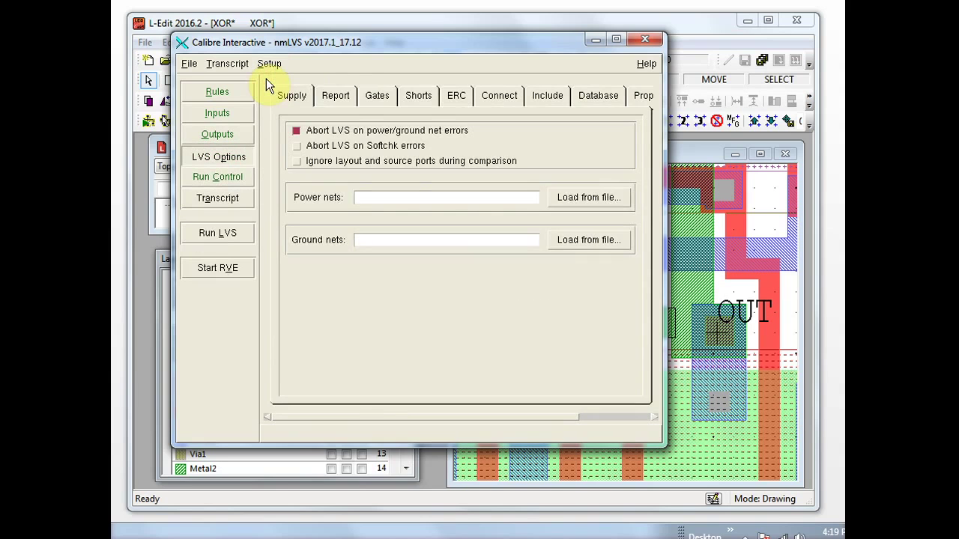
pyautogui.click(420, 98)
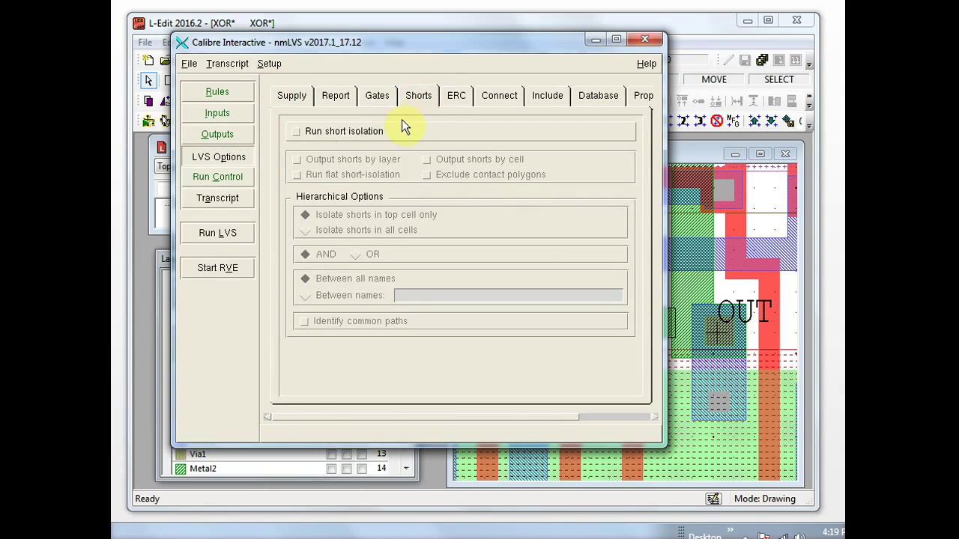
pyautogui.click(296, 131)
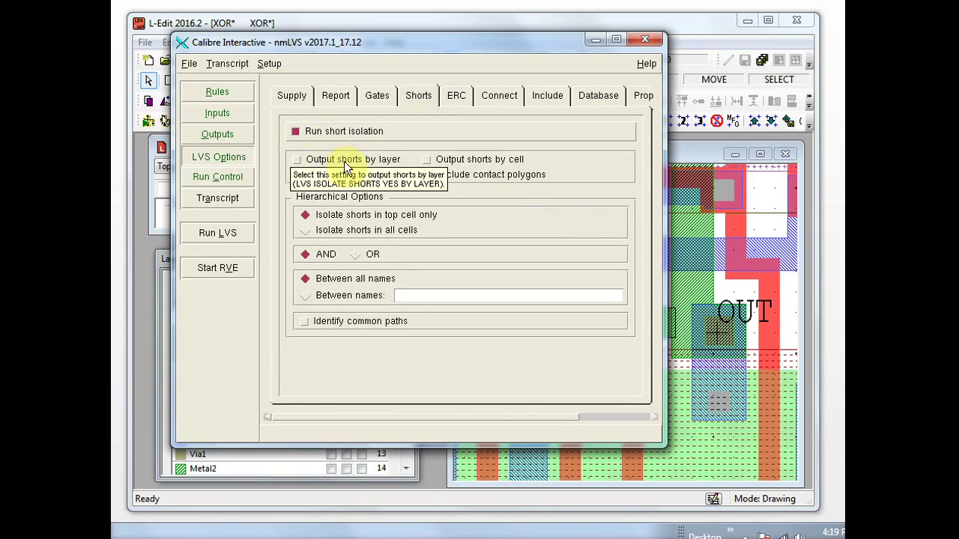
pyautogui.click(297, 160)
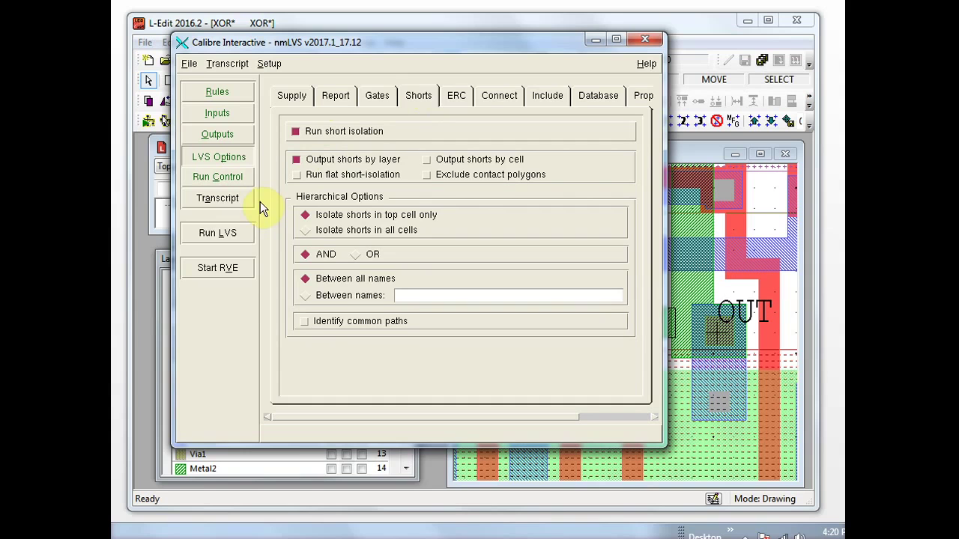
# Run LVS on XOR and wait for RVE to report the A–OUT short warning.
pyautogui.click(232, 232)
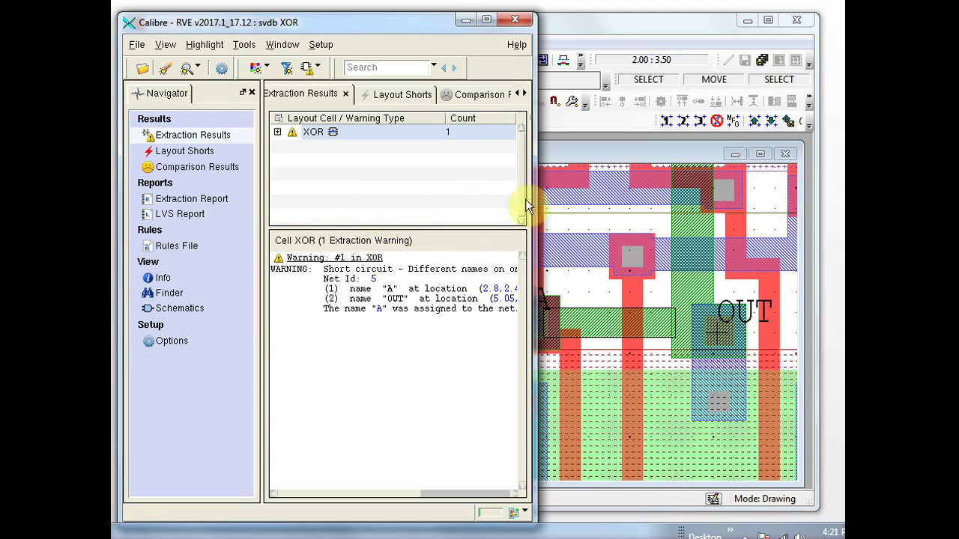
# Expand Warning #1 for the A–OUT short and follow its Net Id link to the layout and source schematics.
pyautogui.moveTo(534, 228); pyautogui.dragTo(730, 226)
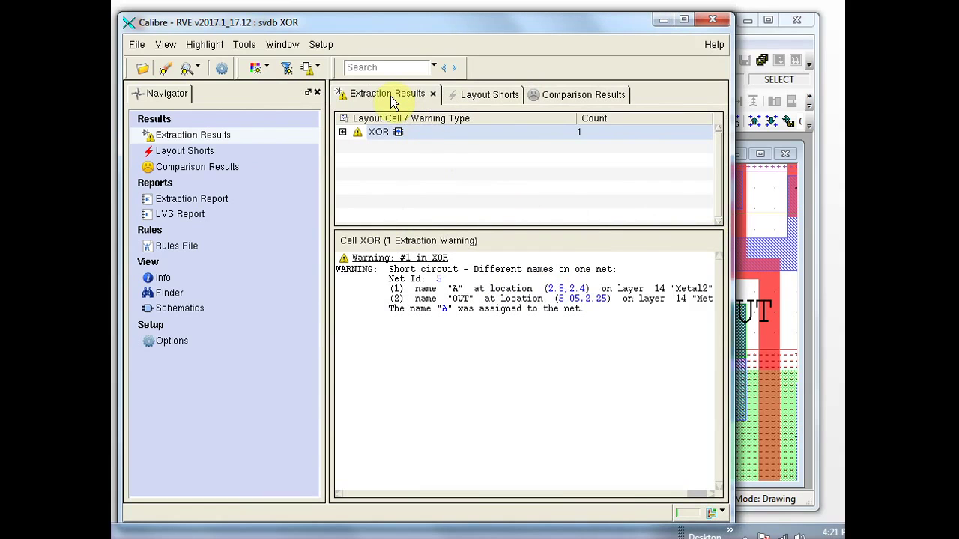
pyautogui.click(343, 133)
pyautogui.click(357, 147)
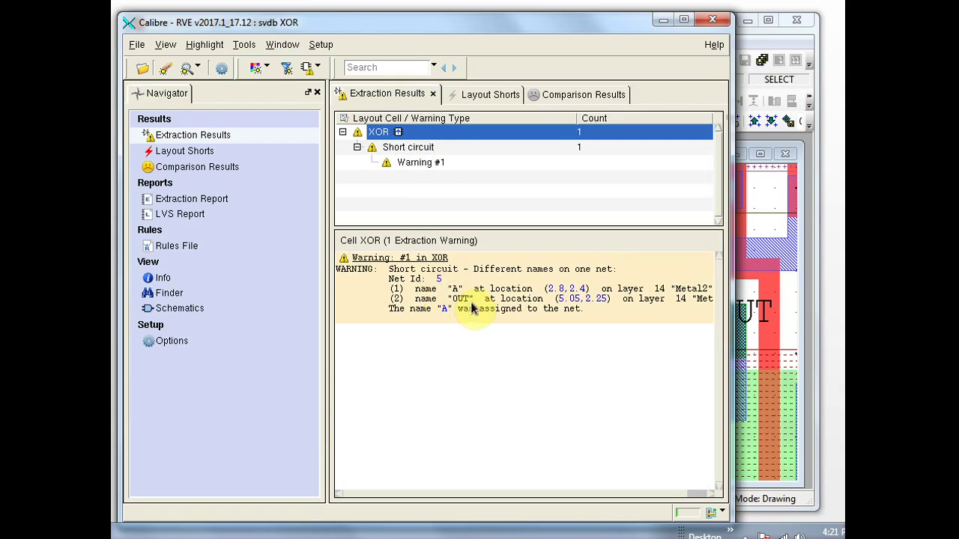
pyautogui.click(577, 289)
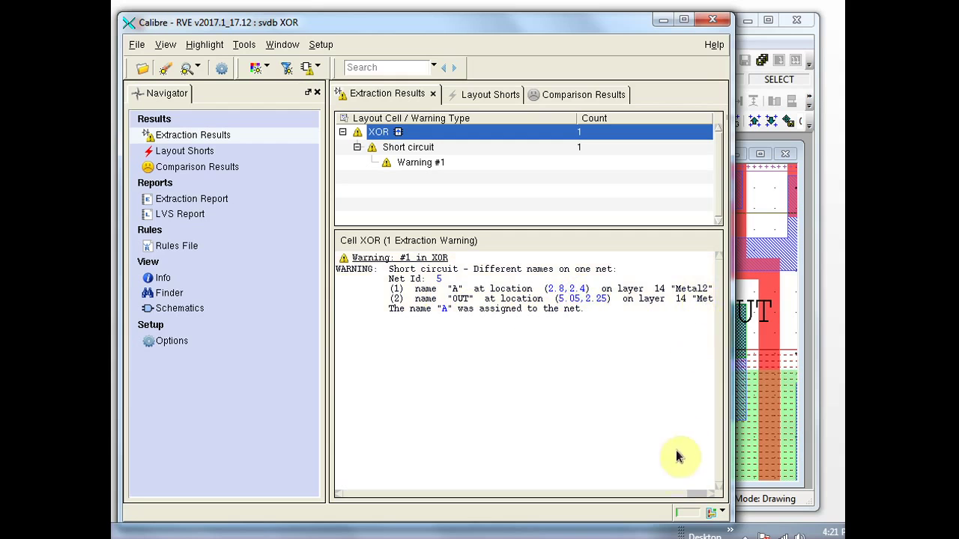
pyautogui.moveTo(653, 496)
pyautogui.mouseDown()
pyautogui.moveTo(691, 499)
pyautogui.moveTo(646, 501)
pyautogui.mouseUp()
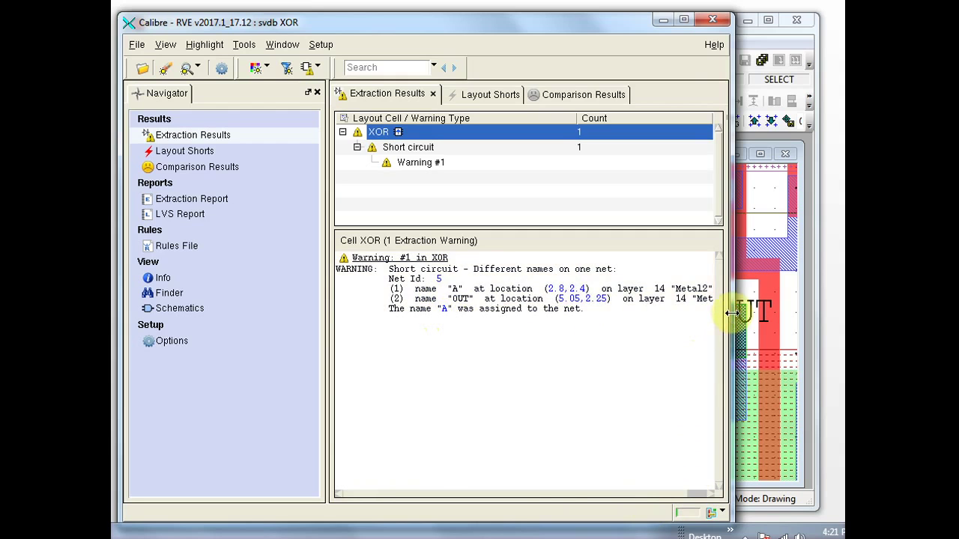
pyautogui.moveTo(734, 315); pyautogui.dragTo(422, 311)
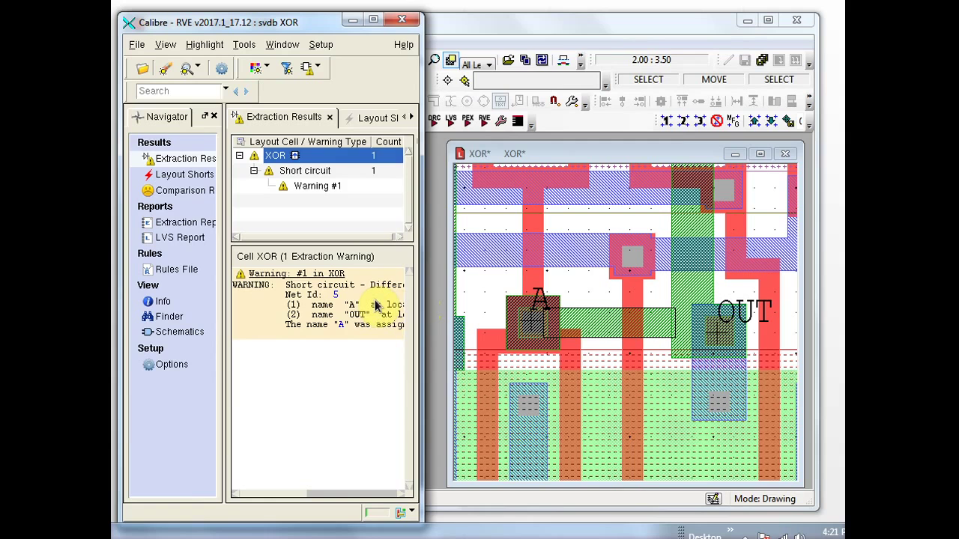
pyautogui.click(336, 295)
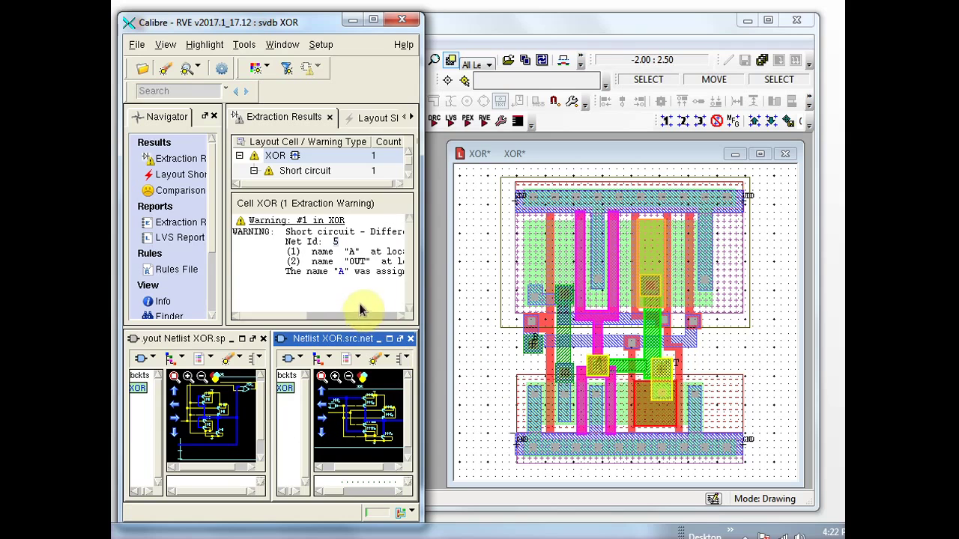
# Jump to label A at (2.8,2.4) and OUT at (5.05,2.25), then zoom out in L-Edit.
pyautogui.moveTo(294, 315); pyautogui.dragTo(359, 324)
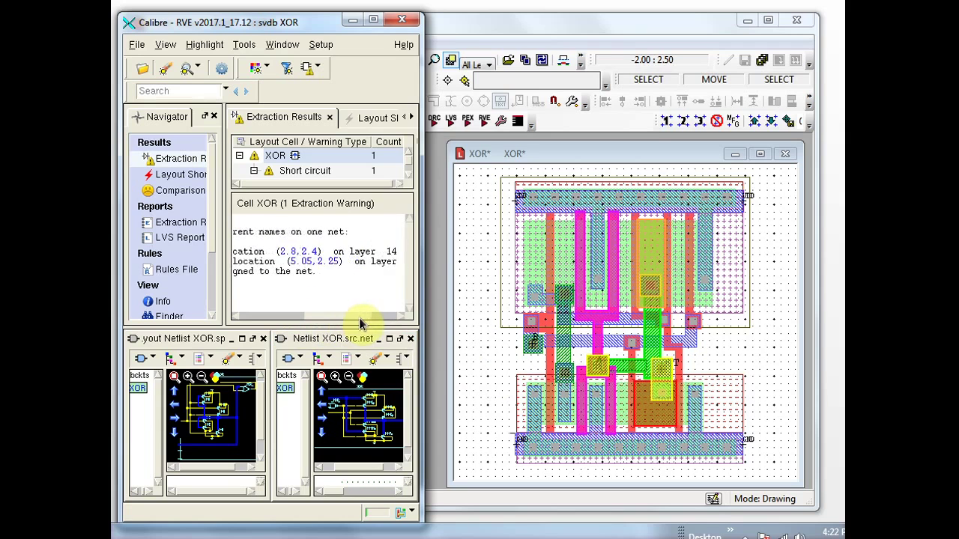
pyautogui.click(303, 255)
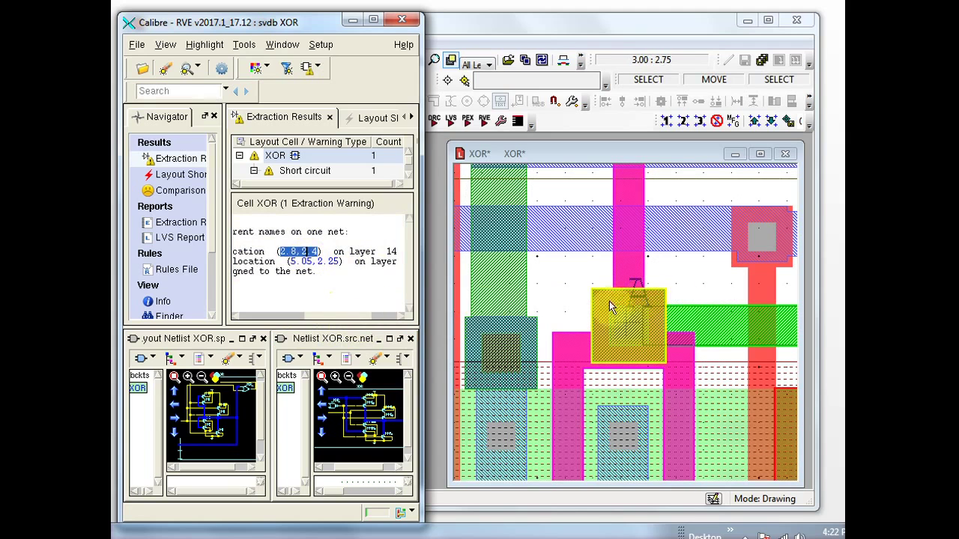
pyautogui.click(333, 262)
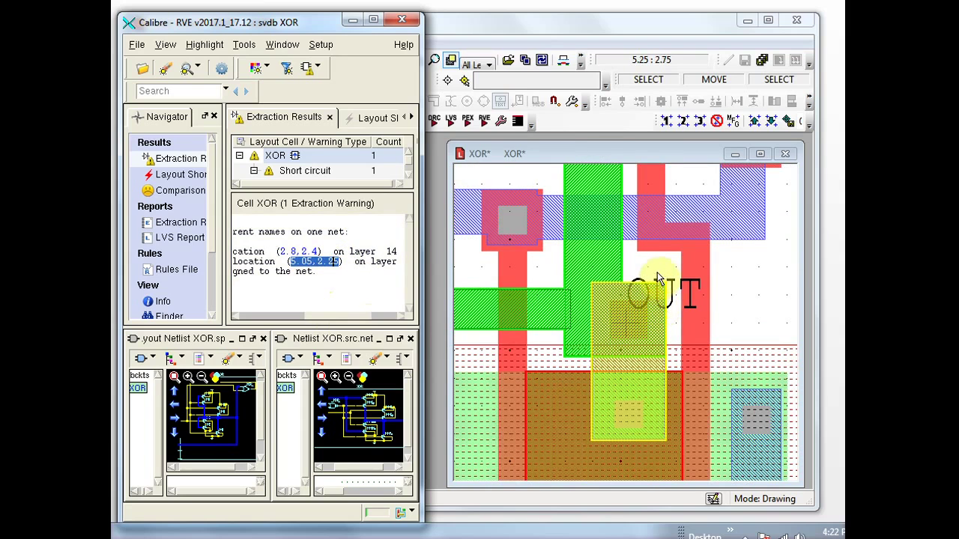
pyautogui.click(624, 152)
pyautogui.press('-')
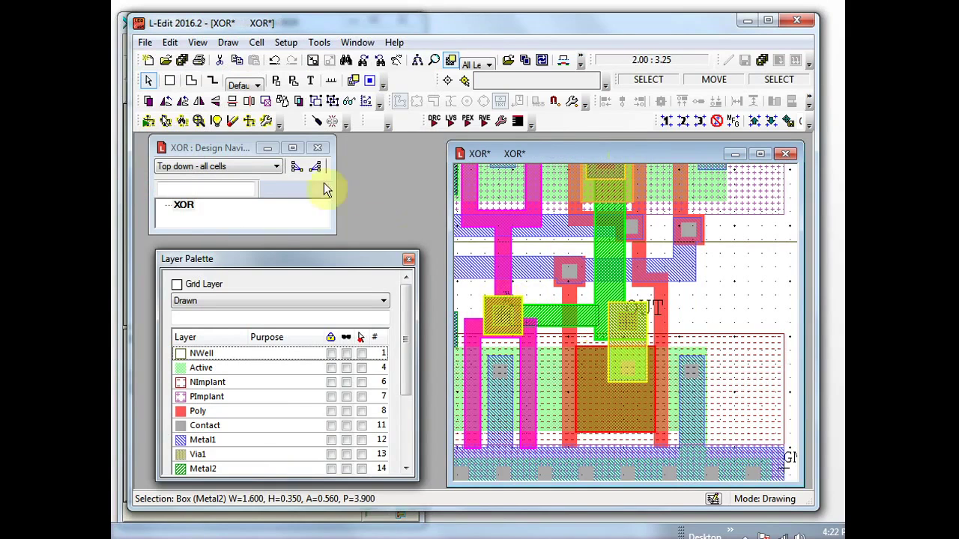
# Return to Calibre RVE and clear the net highlights from the layout.
pyautogui.click(129, 23)
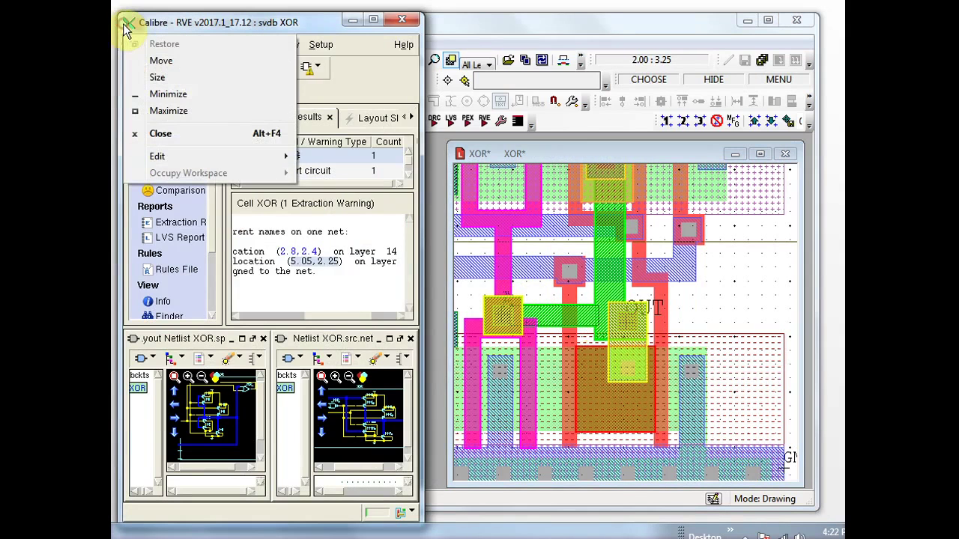
pyautogui.click(171, 24)
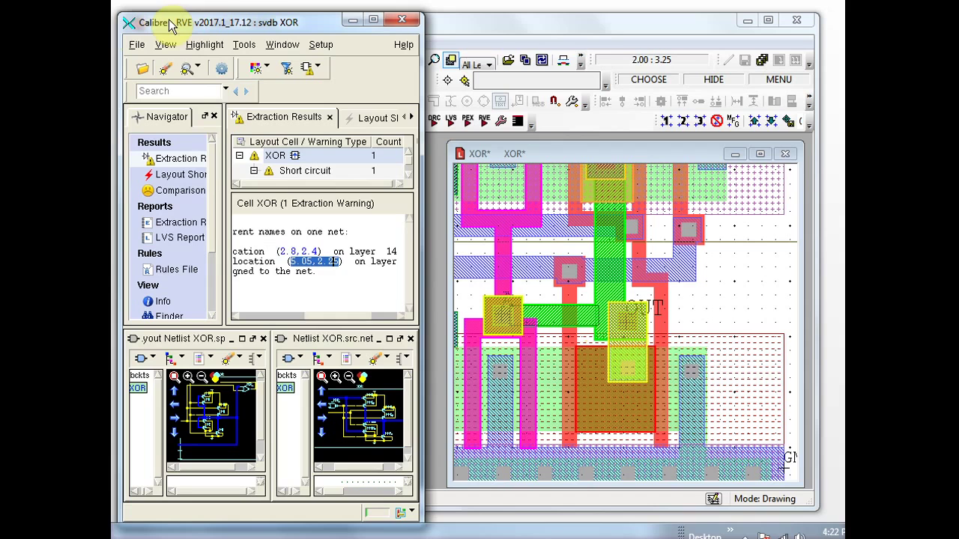
pyautogui.click(166, 69)
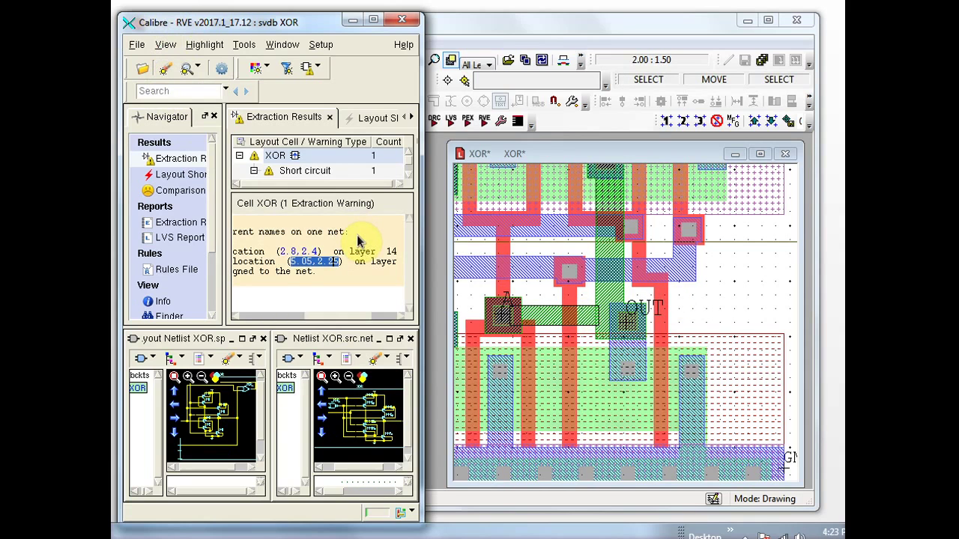
# In Layout Shorts, highlight the A–OUT short's single Metal2 polygon, then clear the highlight.
pyautogui.click(366, 118)
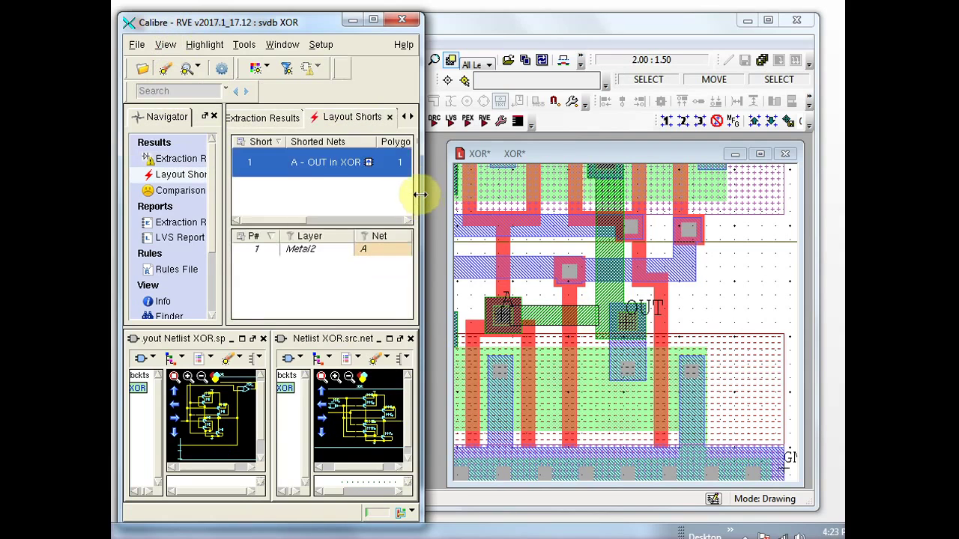
pyautogui.moveTo(423, 198); pyautogui.dragTo(547, 217)
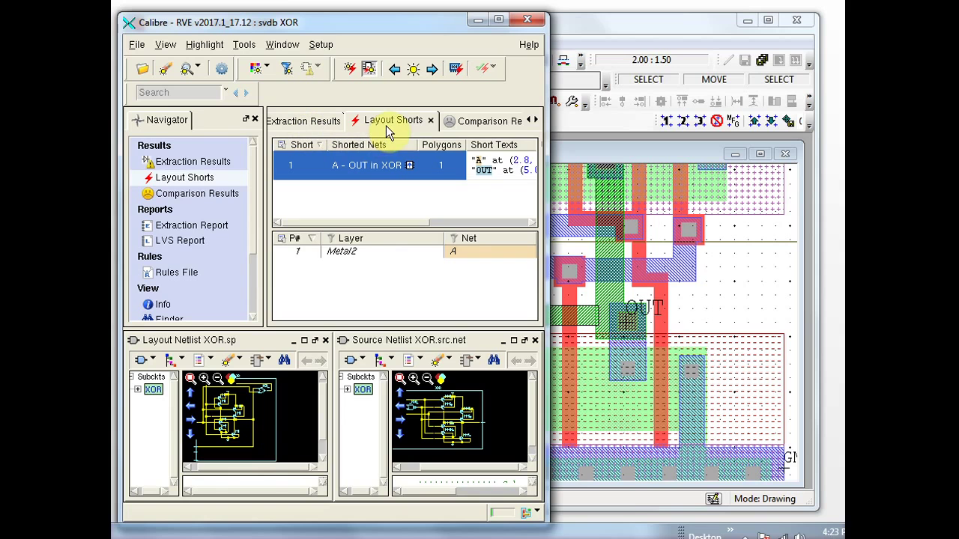
pyautogui.click(298, 255)
pyautogui.moveTo(547, 298); pyautogui.dragTo(486, 300)
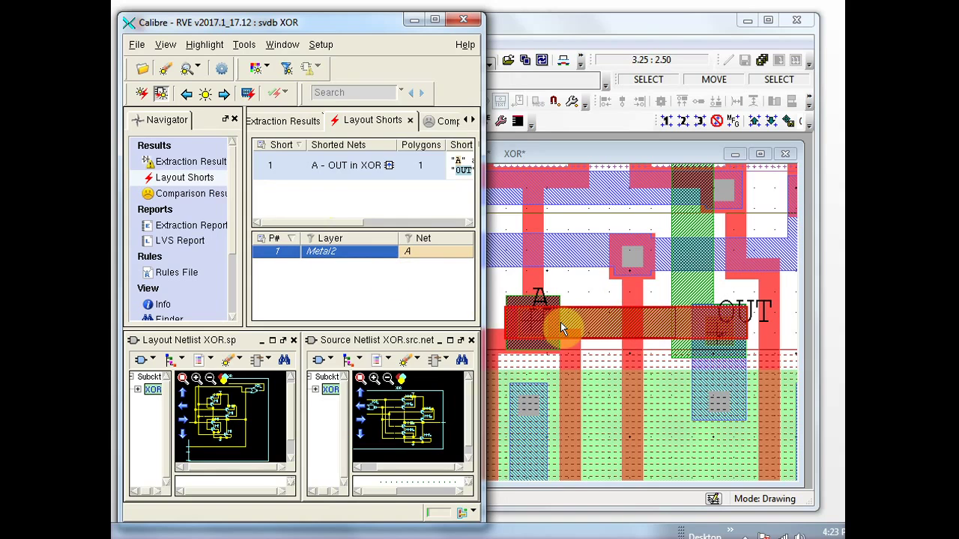
pyautogui.click(165, 68)
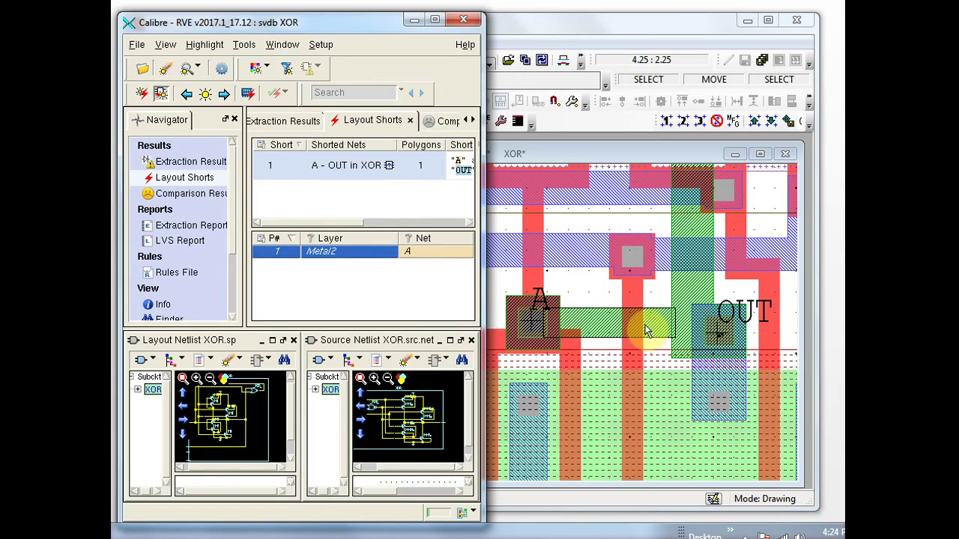
pyautogui.moveTo(483, 292); pyautogui.dragTo(560, 293)
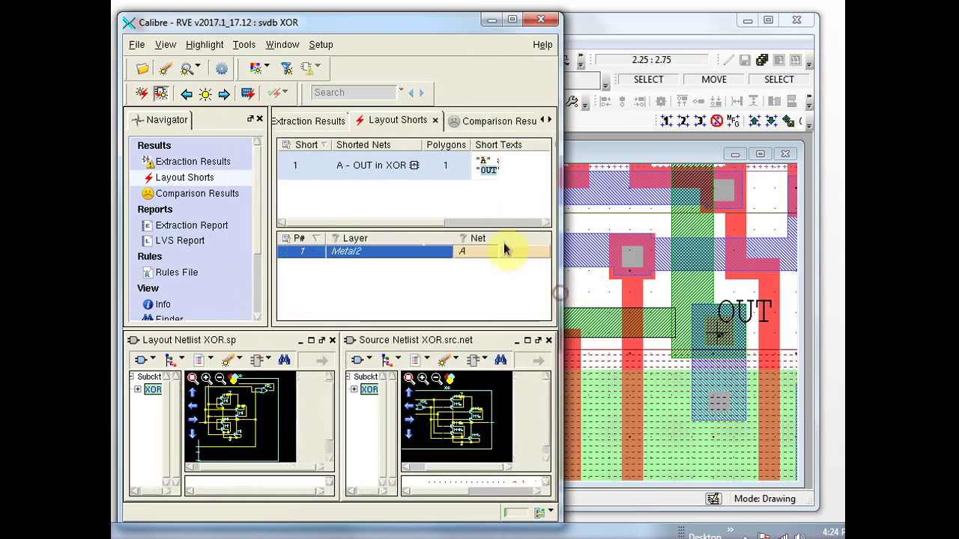
# Show the Comparison Results tab with both the source and layout netlist panes closed.
pyautogui.click(483, 122)
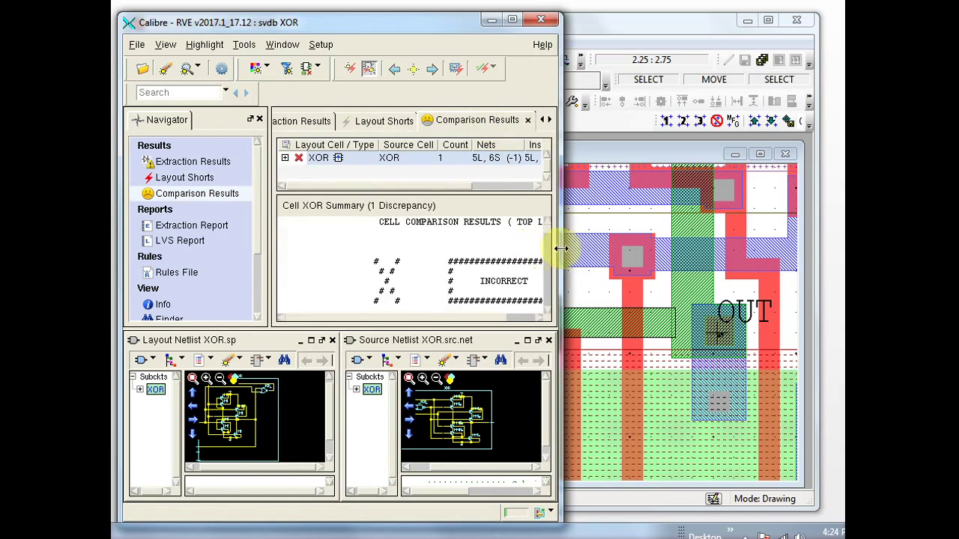
pyautogui.click(549, 340)
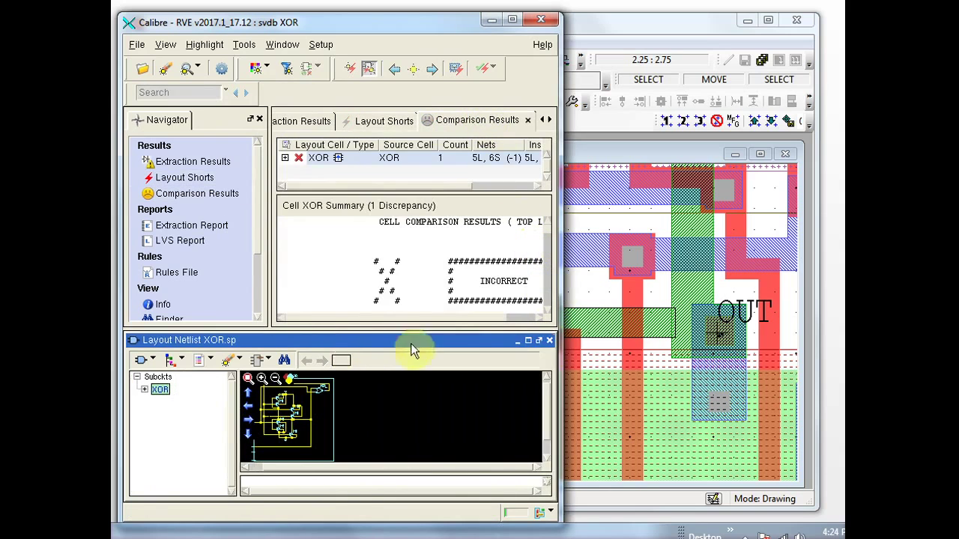
pyautogui.click(549, 340)
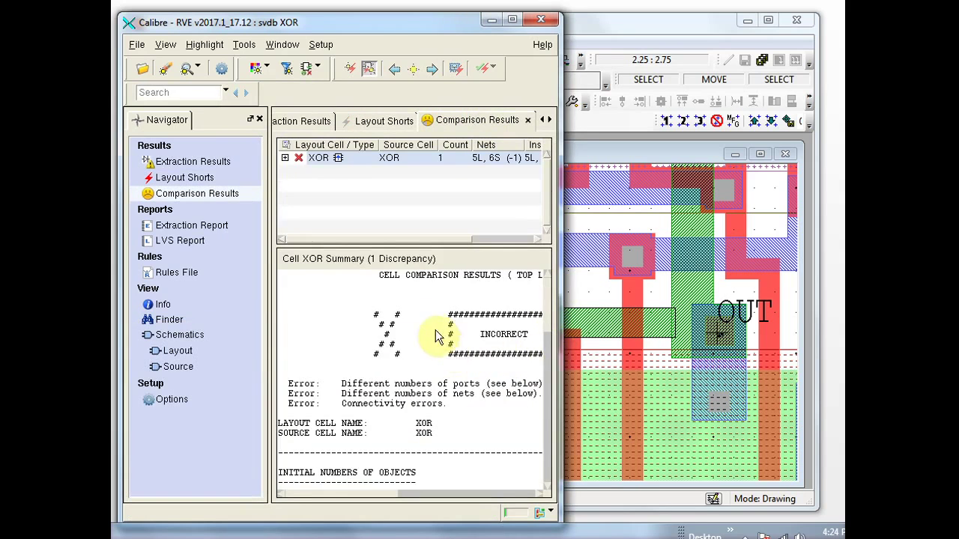
# Show XOR Discrepancy #1 under Incorrect Nets: layout net A matching source nets A and OUT.
pyautogui.click(285, 158)
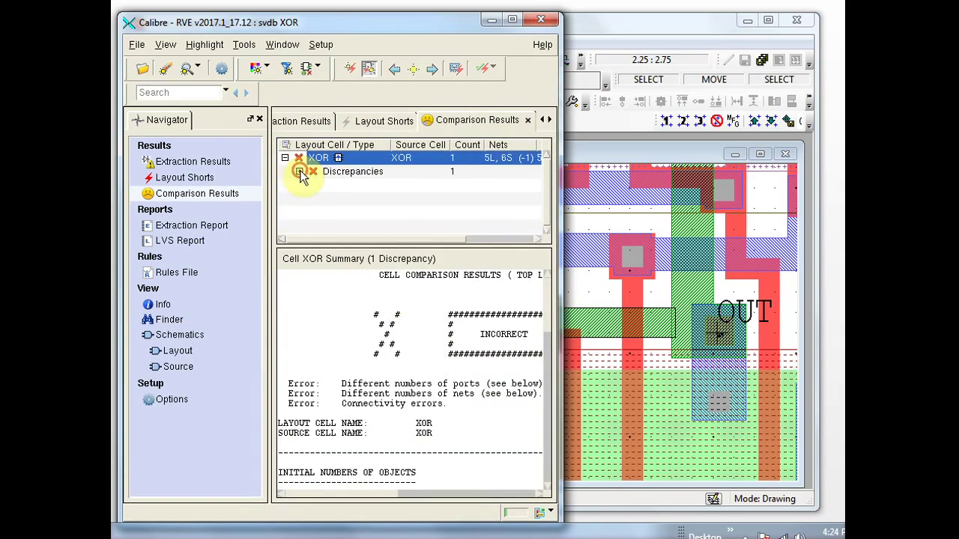
pyautogui.click(299, 172)
pyautogui.click(314, 186)
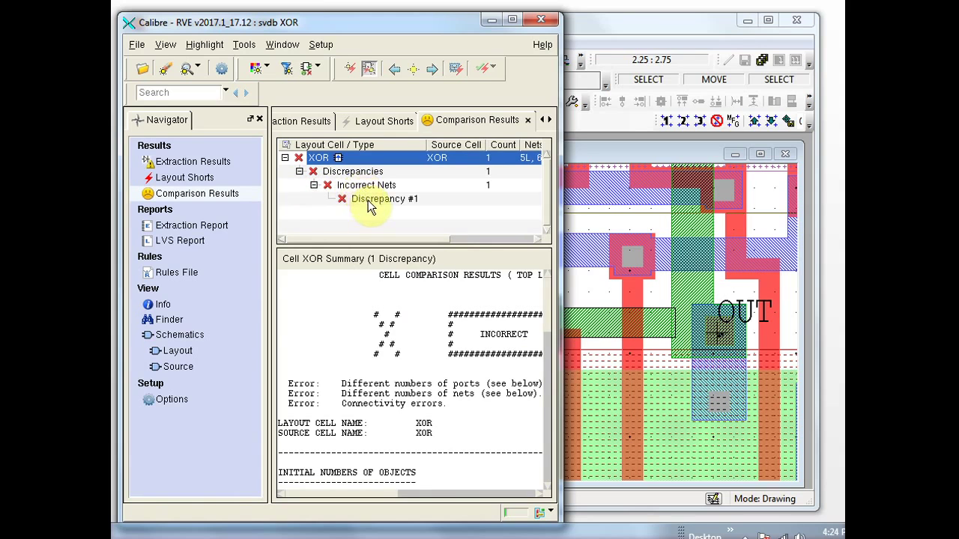
pyautogui.click(369, 206)
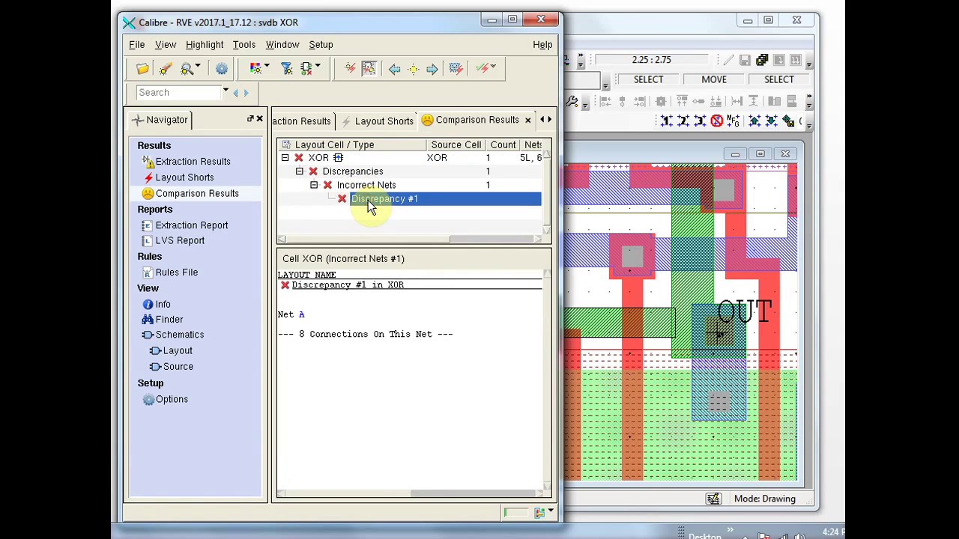
pyautogui.moveTo(559, 395); pyautogui.dragTo(819, 400)
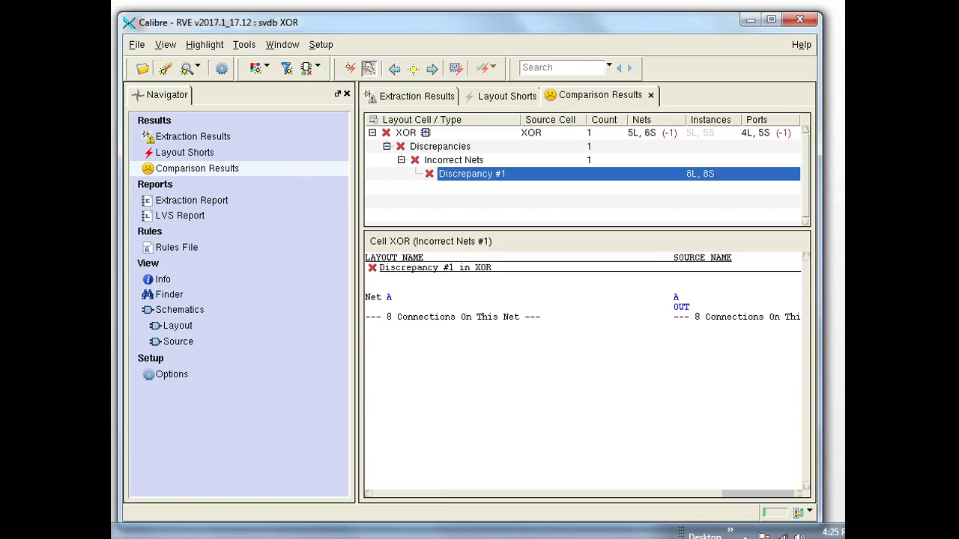
# Bring Calibre Interactive nmLVS forward on its INCORRECT Transcript page and open the File menu.
pyautogui.moveTo(271, 534)
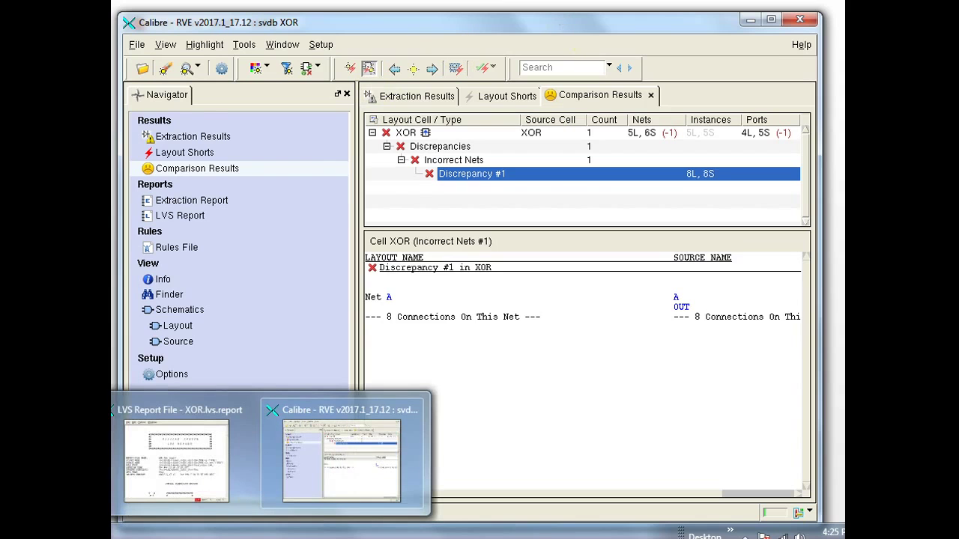
pyautogui.click(117, 450)
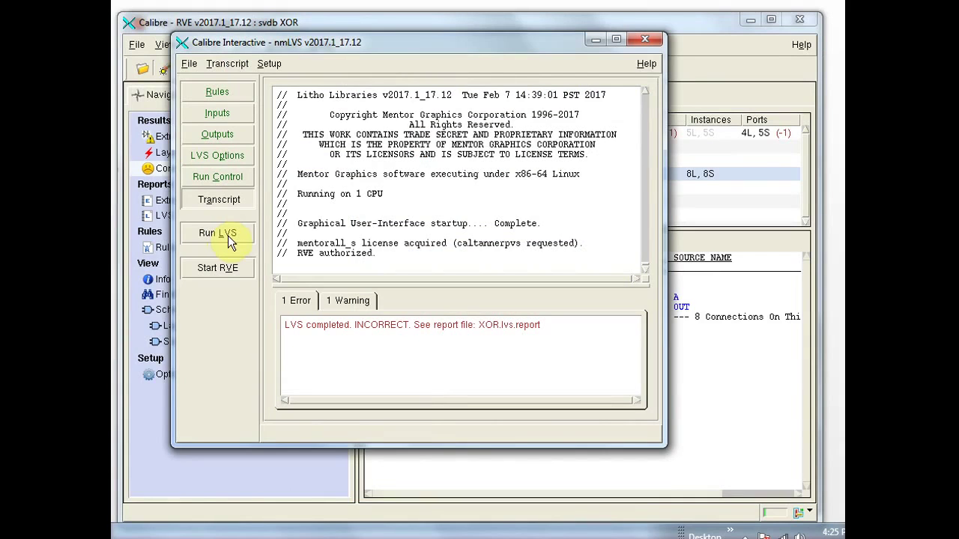
pyautogui.click(223, 64)
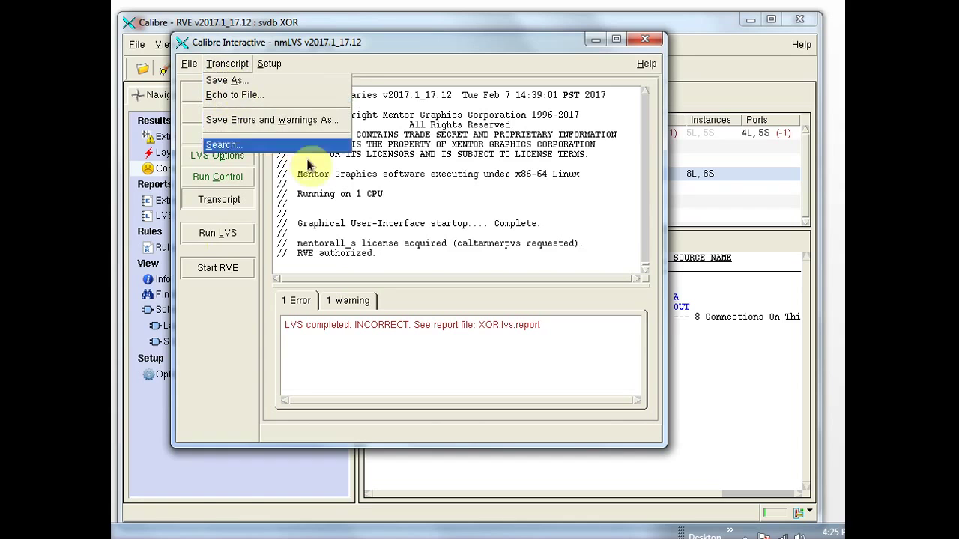
pyautogui.click(368, 197)
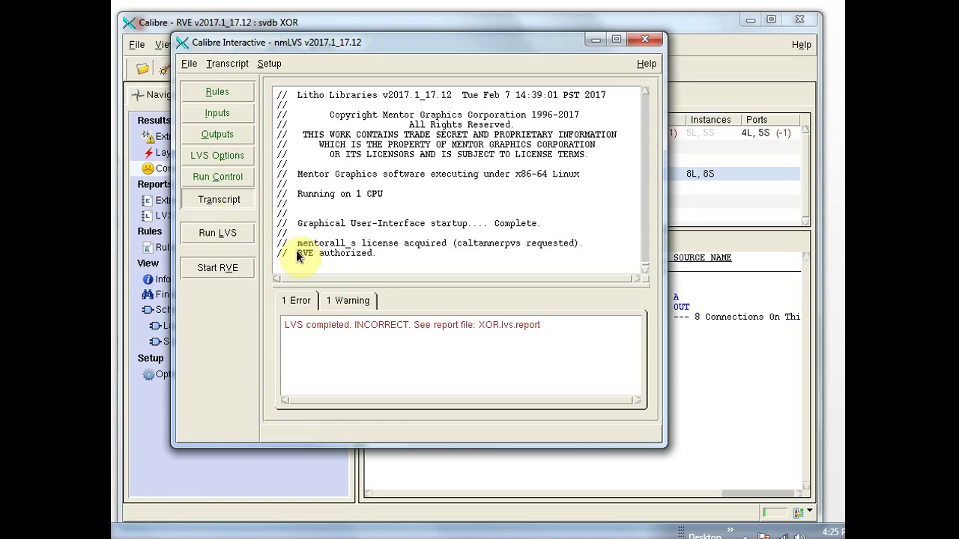
pyautogui.click(189, 65)
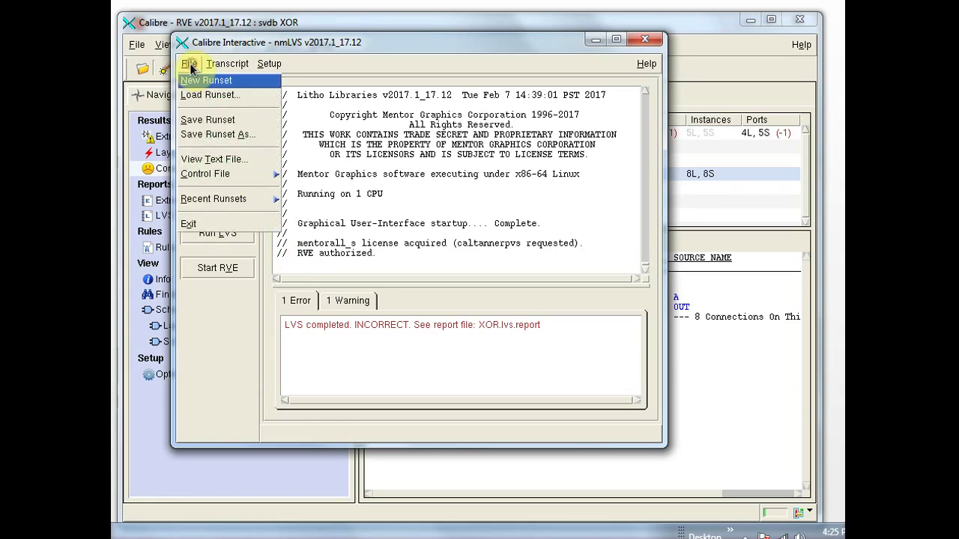